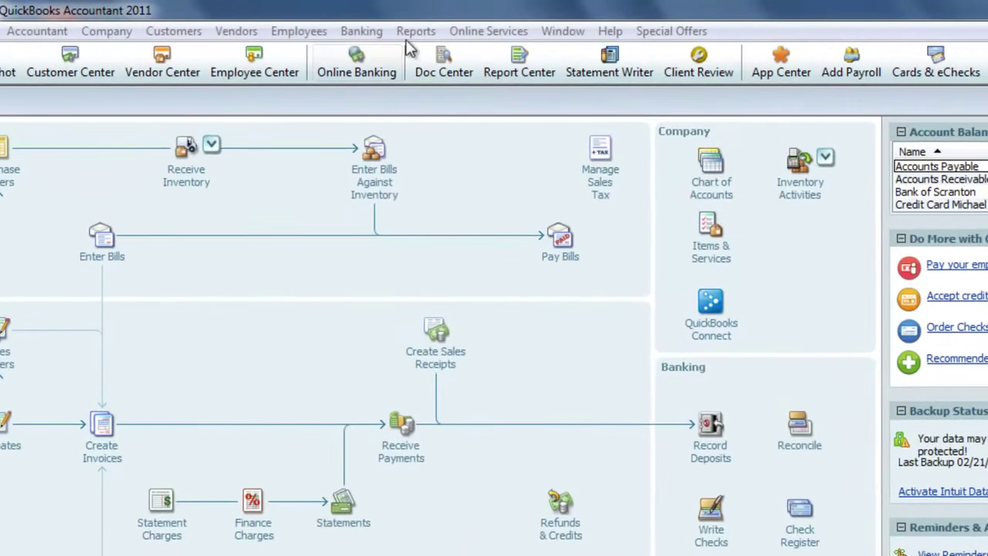
- Open the Customer Phone List report from Customers & Receivables
click(408, 36)
mouse_move(590, 191)
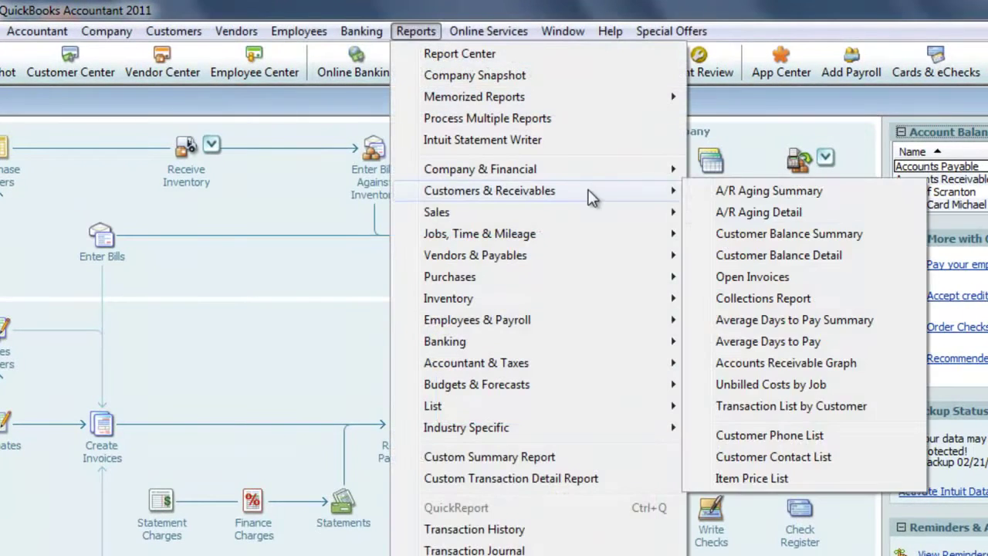
click(739, 439)
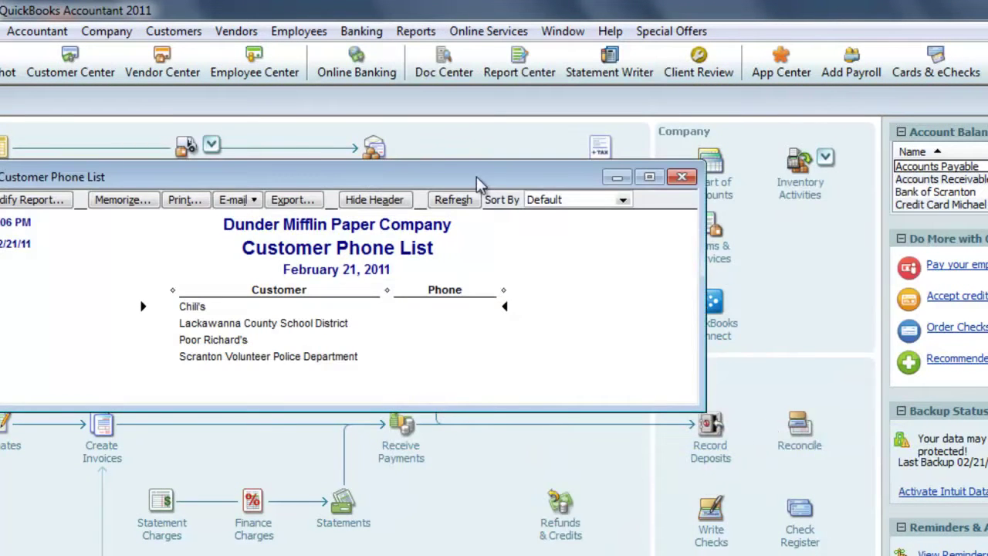
drag(476, 184, 626, 188)
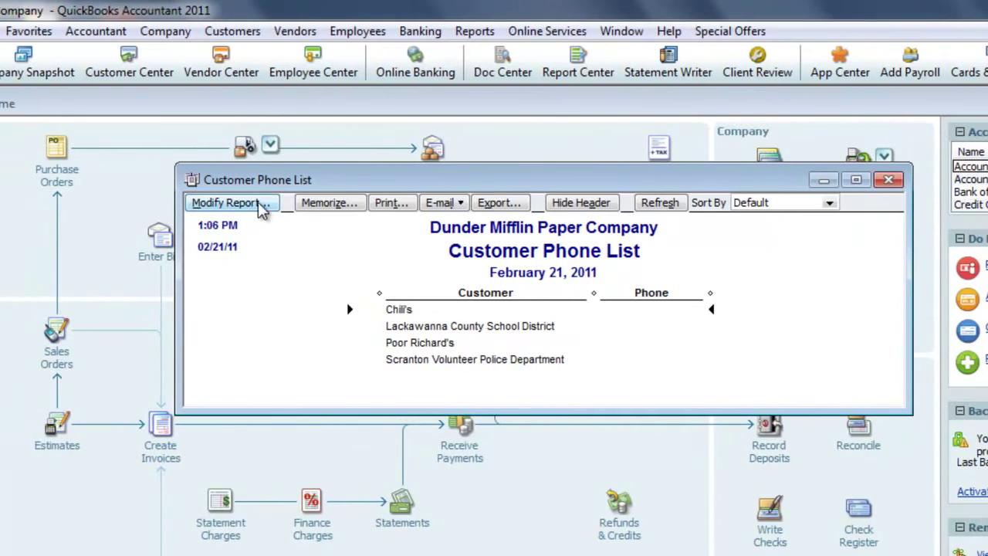
- Add a Terms column to the report, showing Net 30 or 2% 10 Net 30 per customer
click(229, 202)
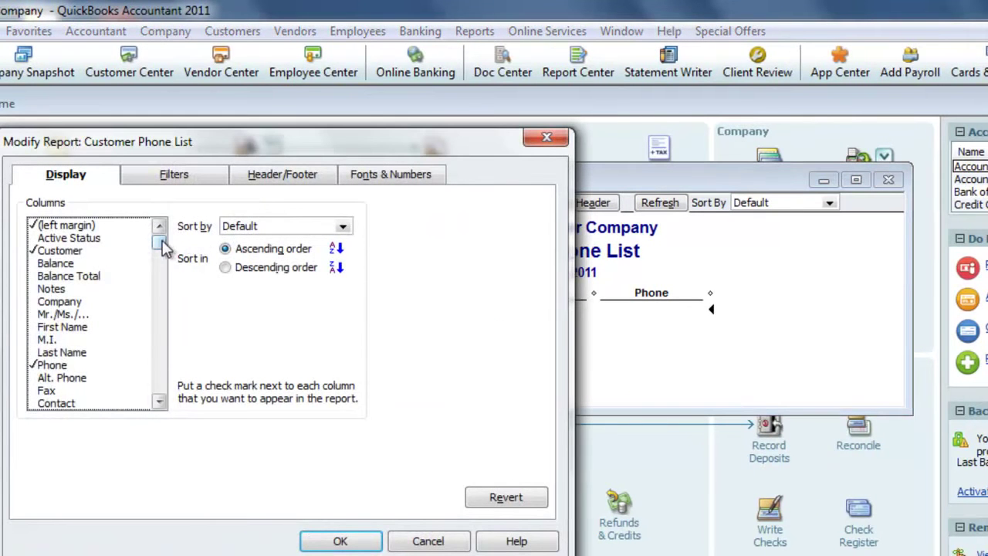
drag(164, 245, 140, 359)
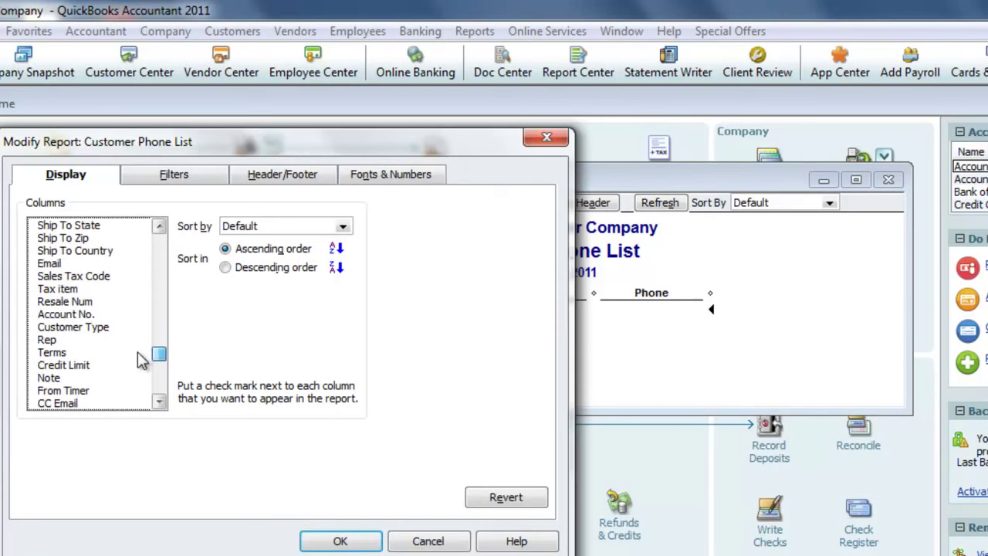
click(32, 352)
click(337, 540)
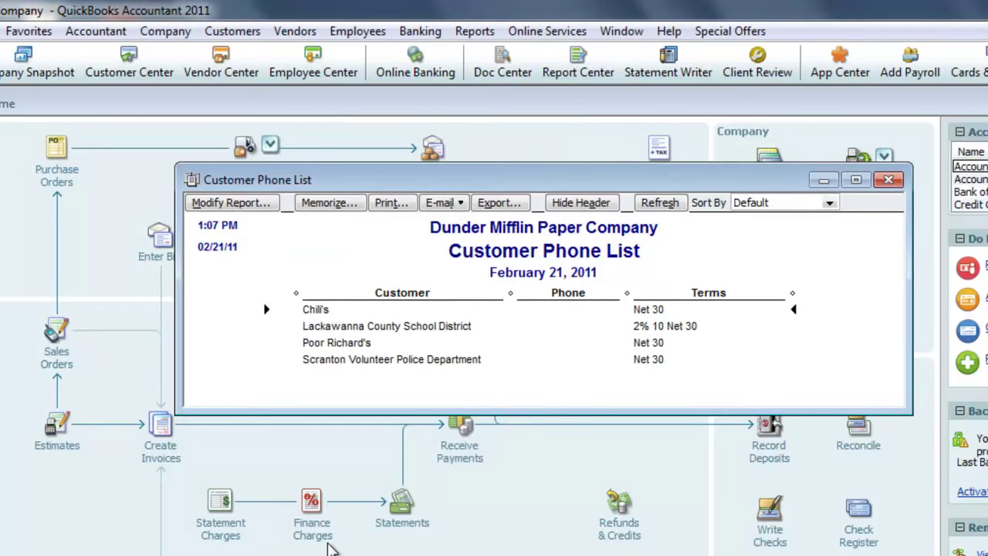
- Check Poor Richard's Net 30 terms, then close the phone list report without memorizing it
click(646, 346)
double_click(647, 346)
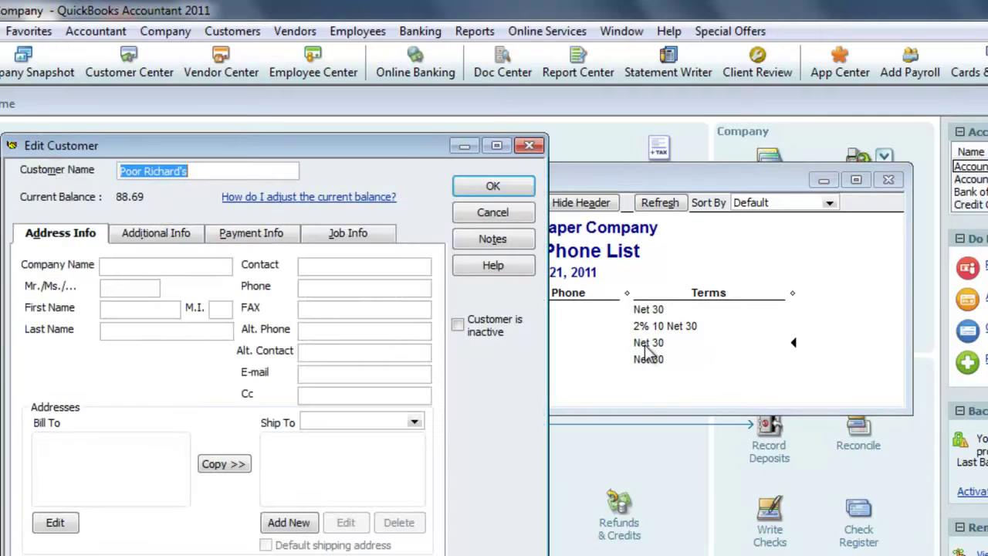
click(164, 239)
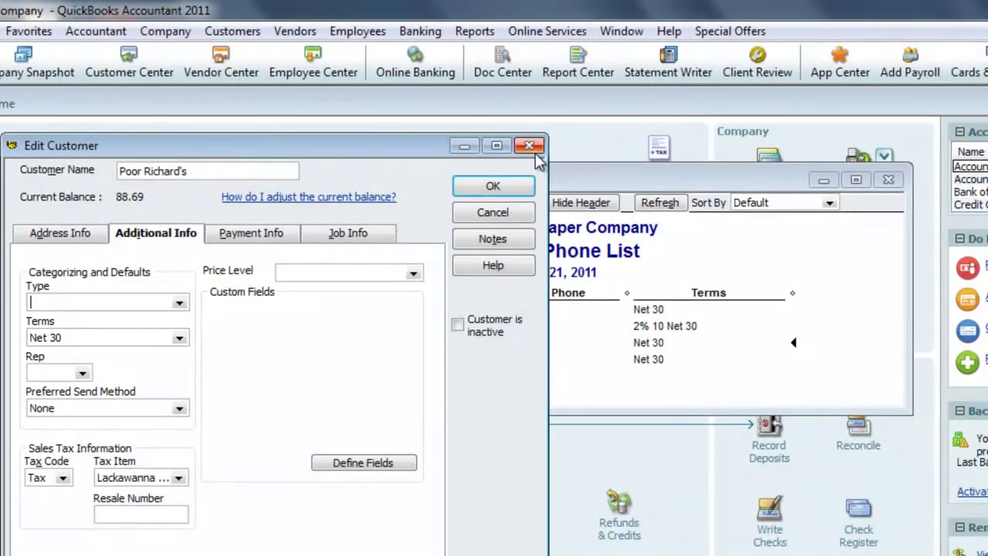
click(529, 145)
click(889, 183)
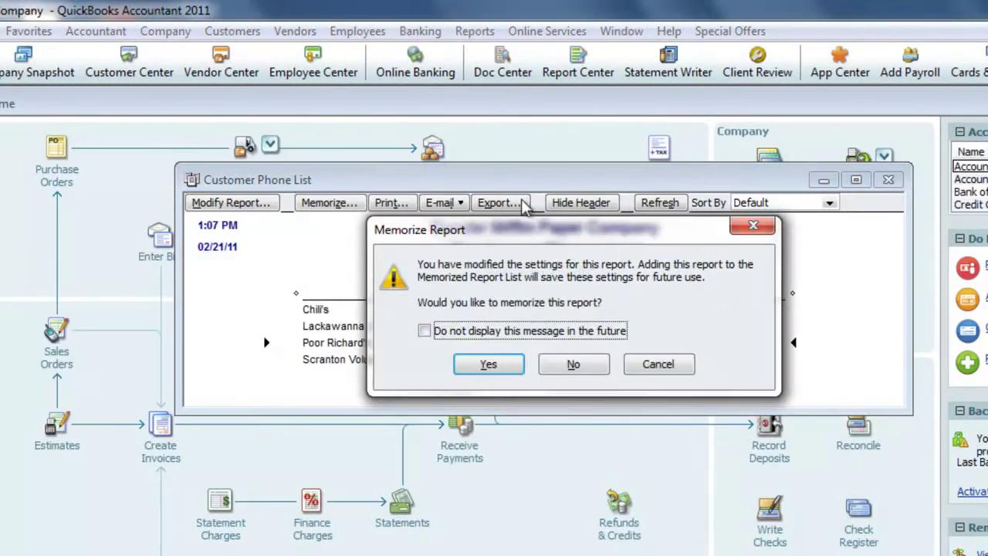
click(564, 362)
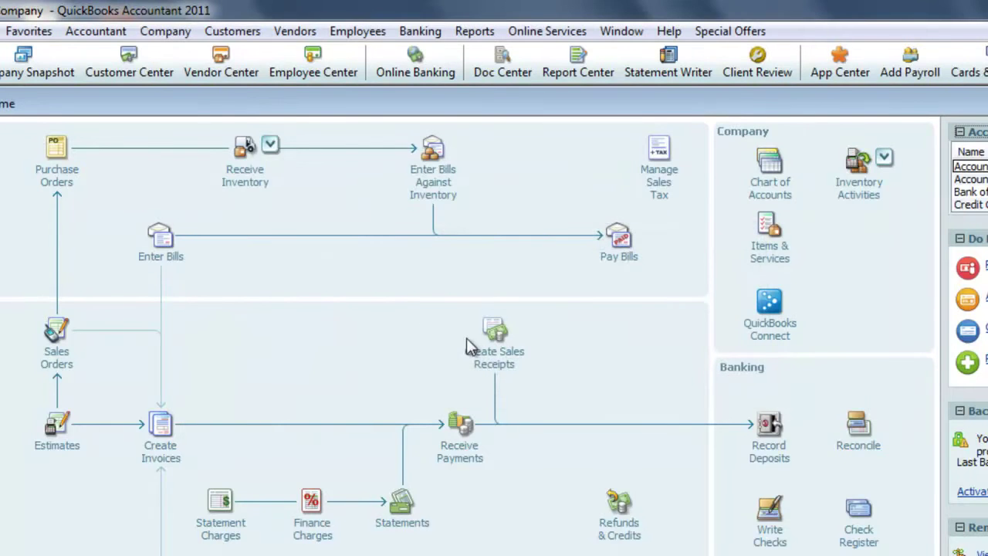
click(91, 31)
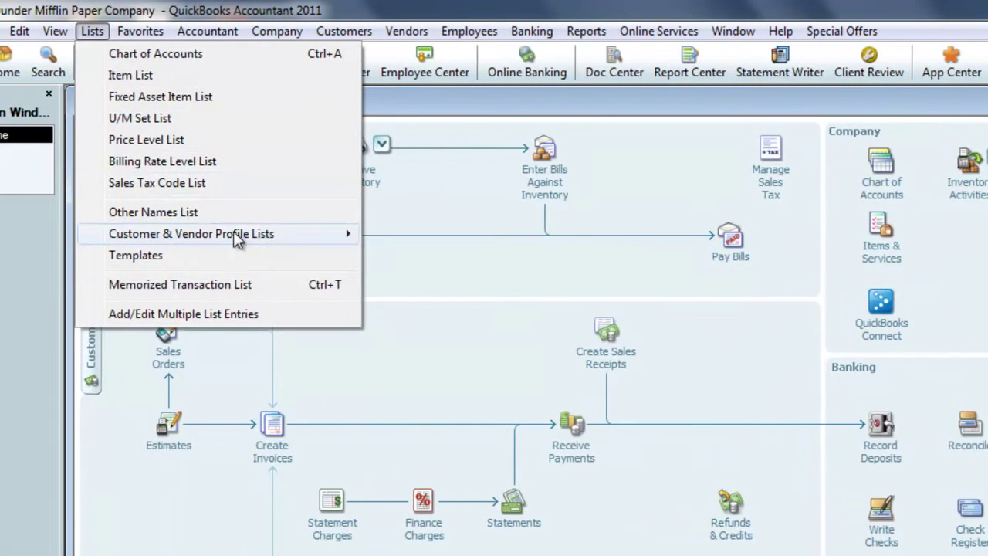
mouse_move(269, 231)
click(422, 328)
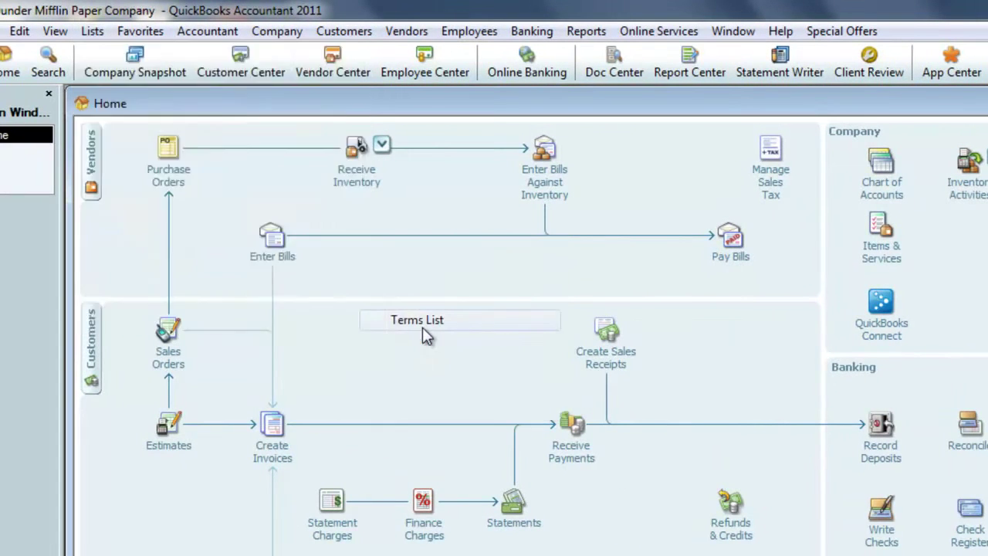
drag(424, 191, 654, 198)
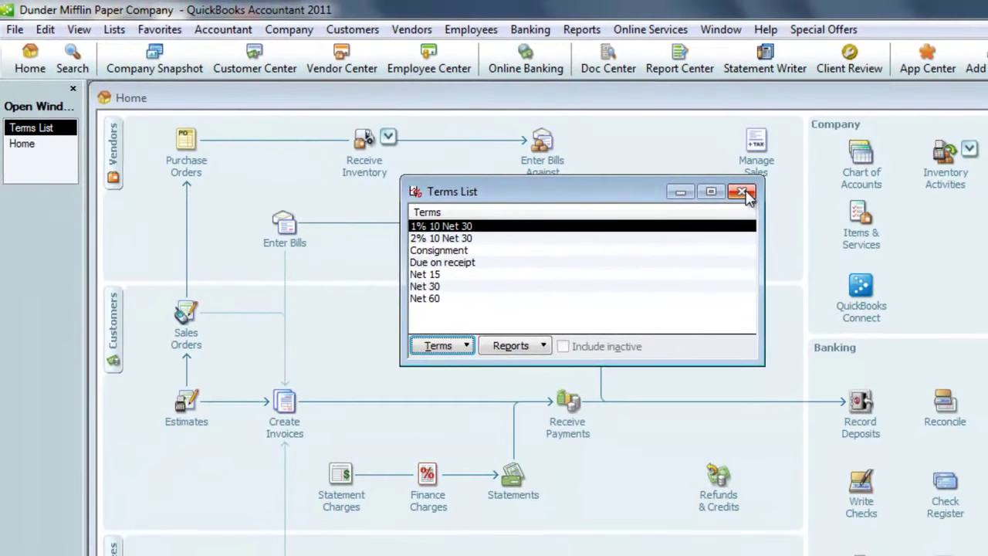
click(742, 192)
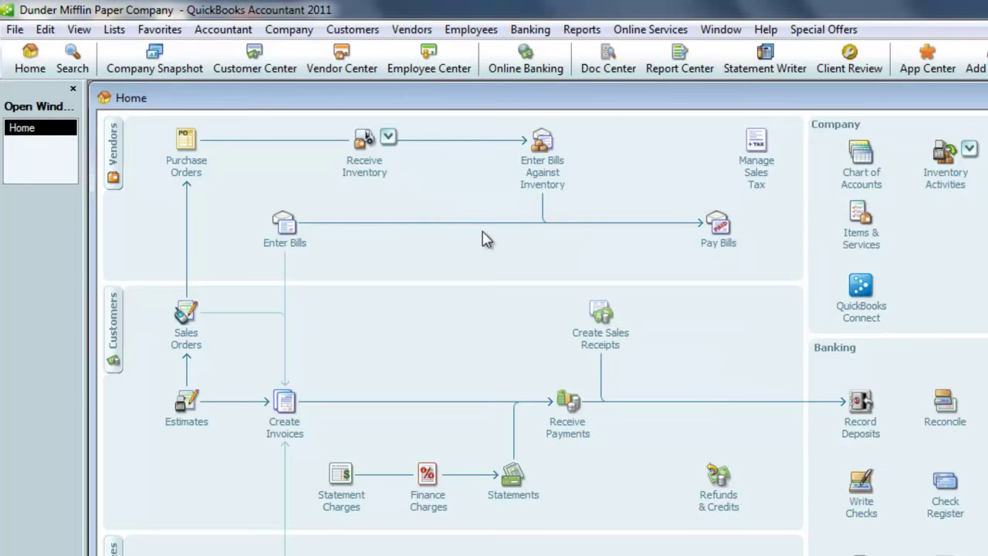
- Assess finance charges on overdue finance charges, keeping 10.0% interest, 3.00 minimum and 30-day grace period
click(45, 31)
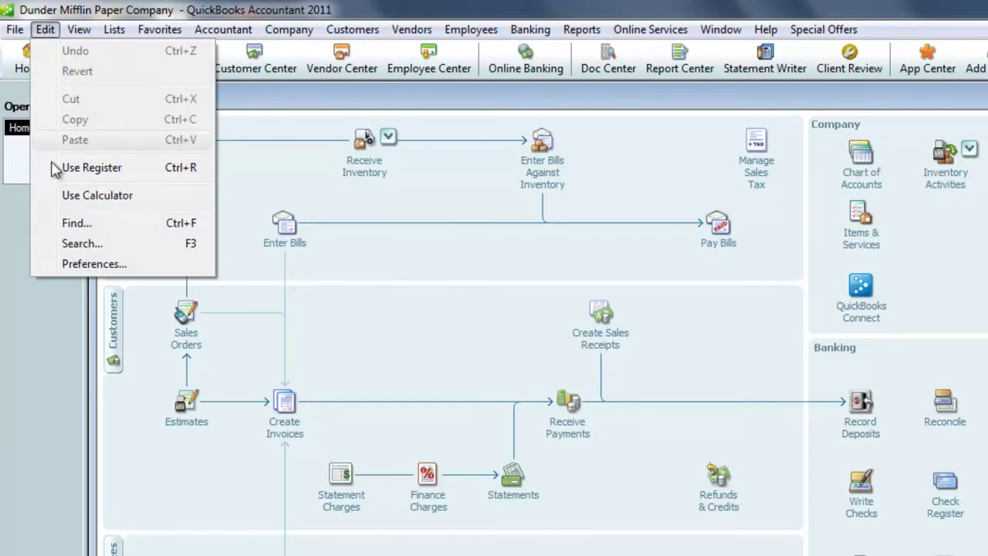
click(77, 265)
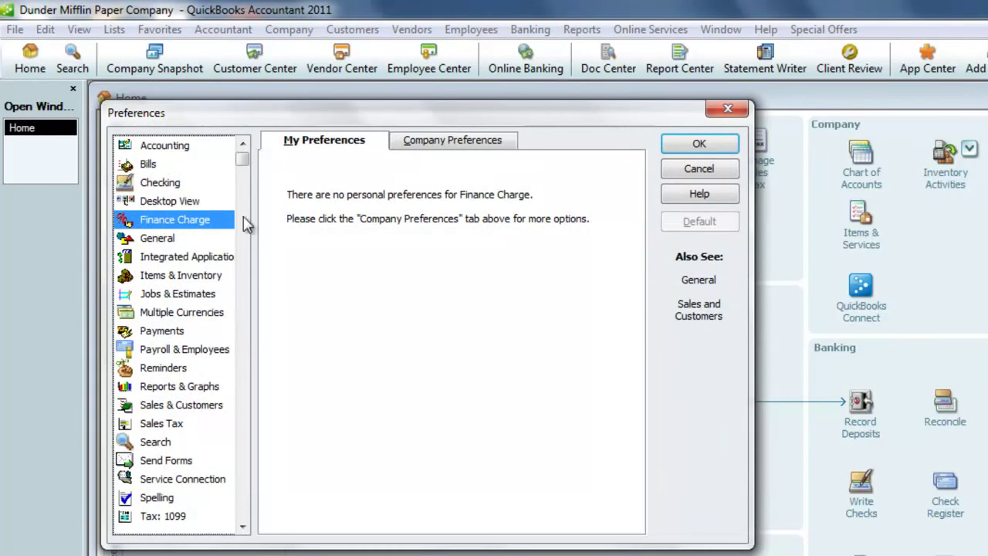
click(448, 143)
drag(435, 117, 614, 117)
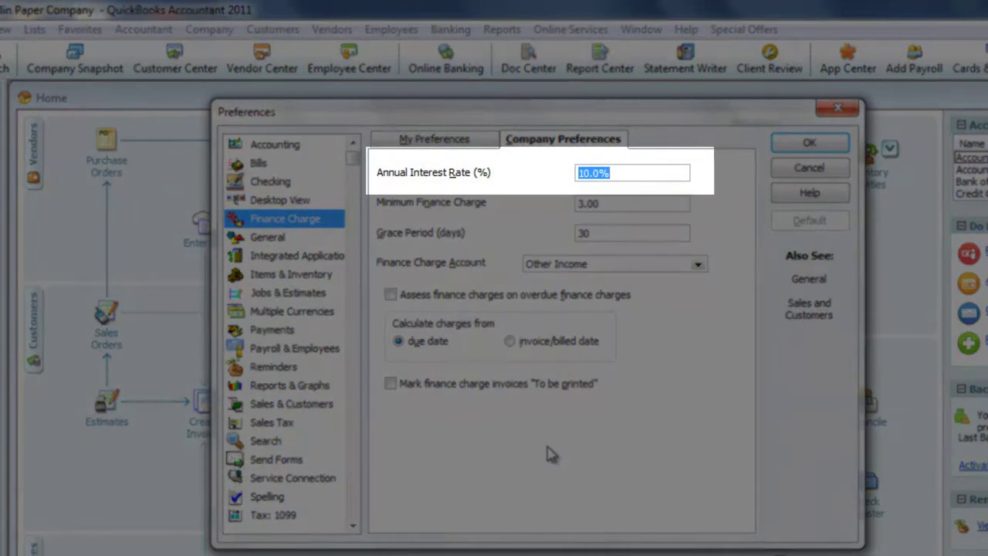
key(Tab)
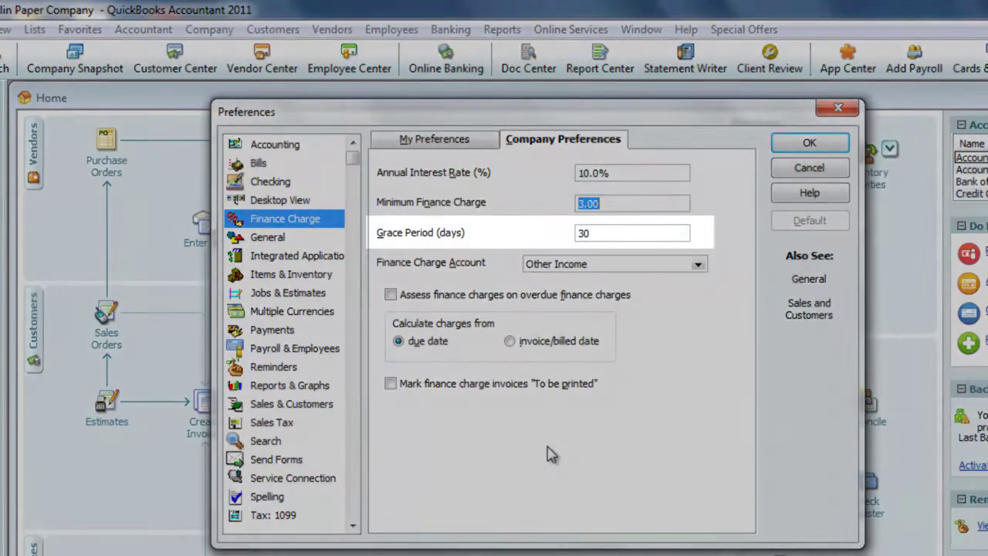
key(Tab)
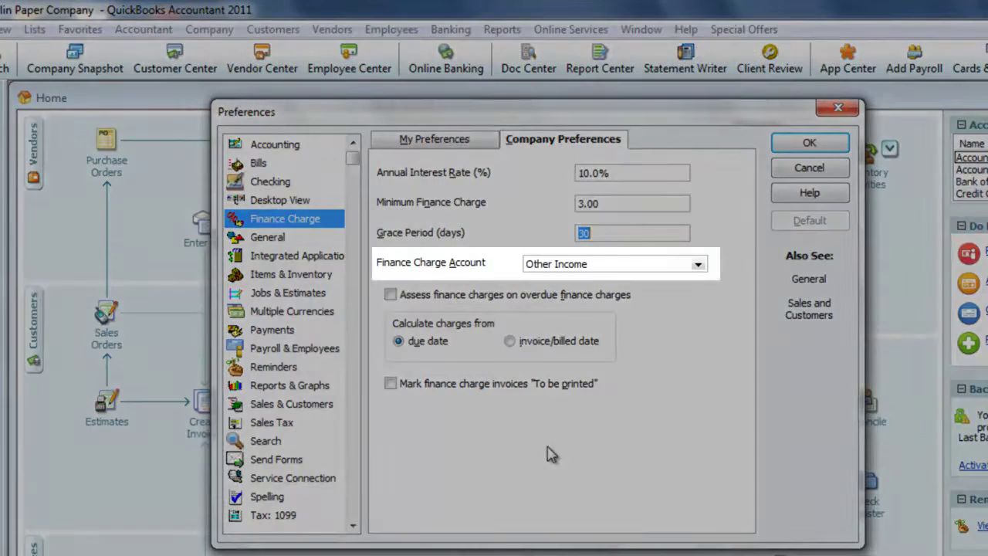
key(Tab)
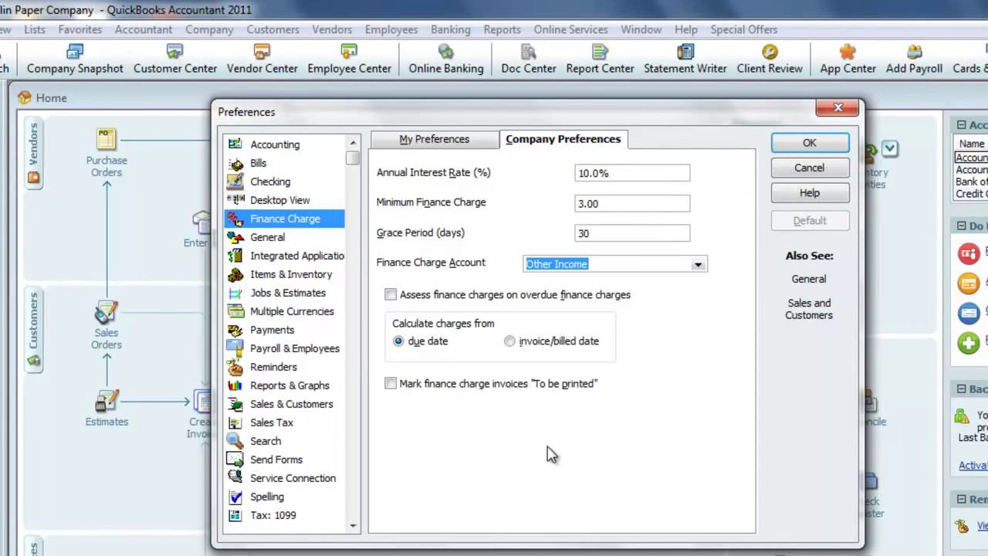
click(391, 295)
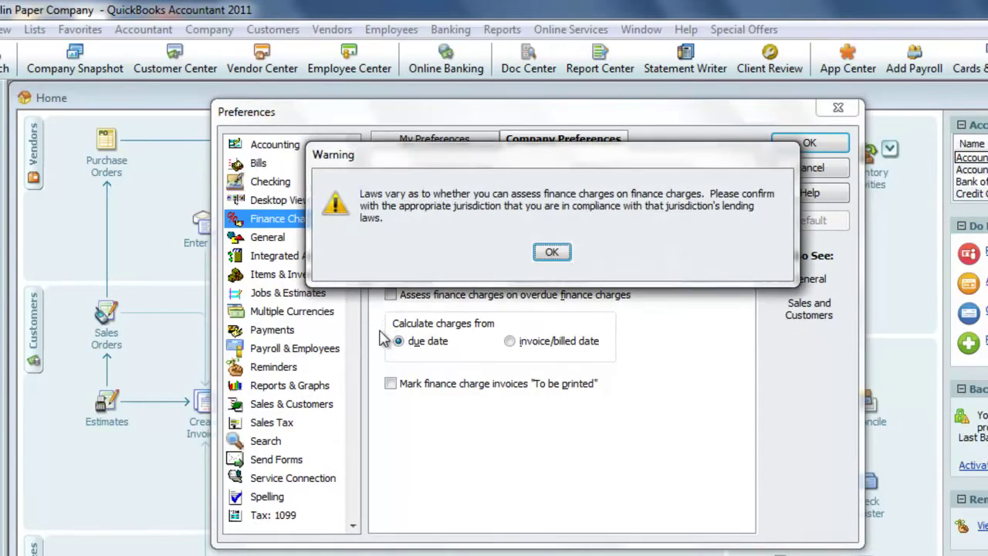
click(552, 254)
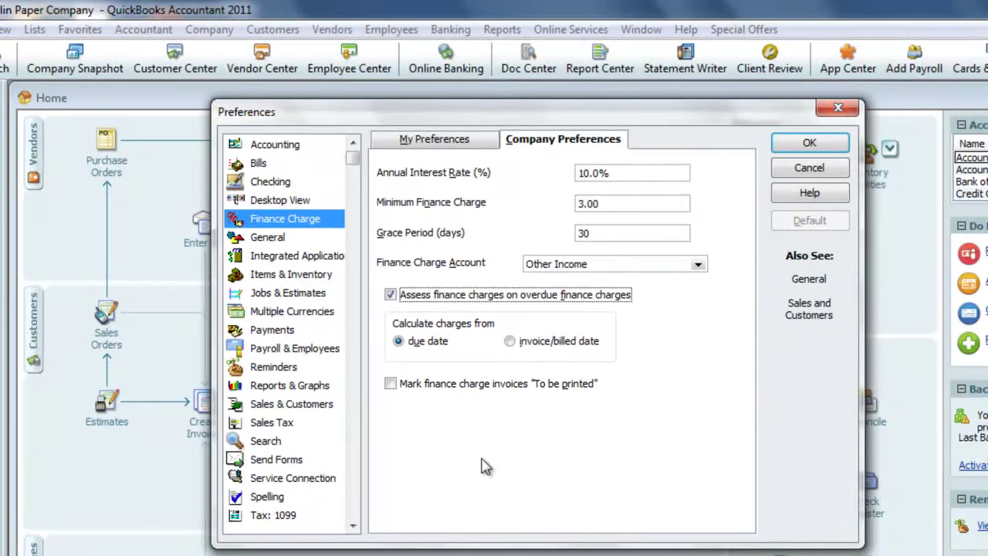
click(784, 144)
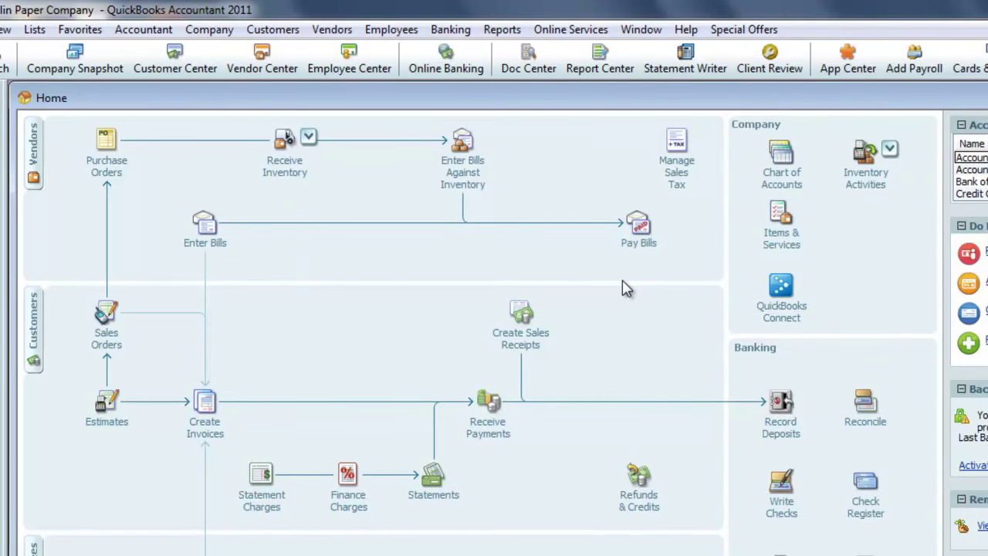
- Open the A/R Aging Summary report, then minimize it
click(503, 31)
mouse_move(718, 182)
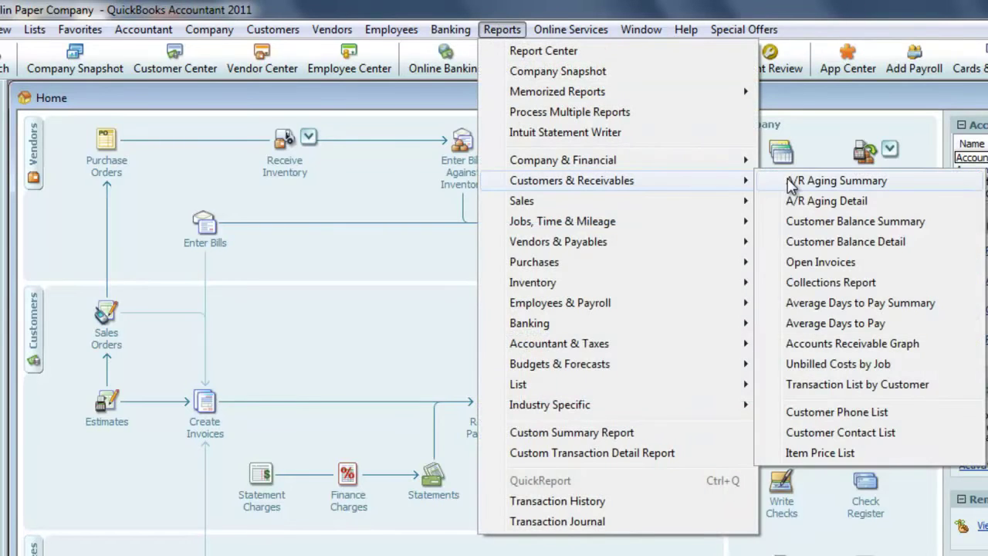
click(789, 178)
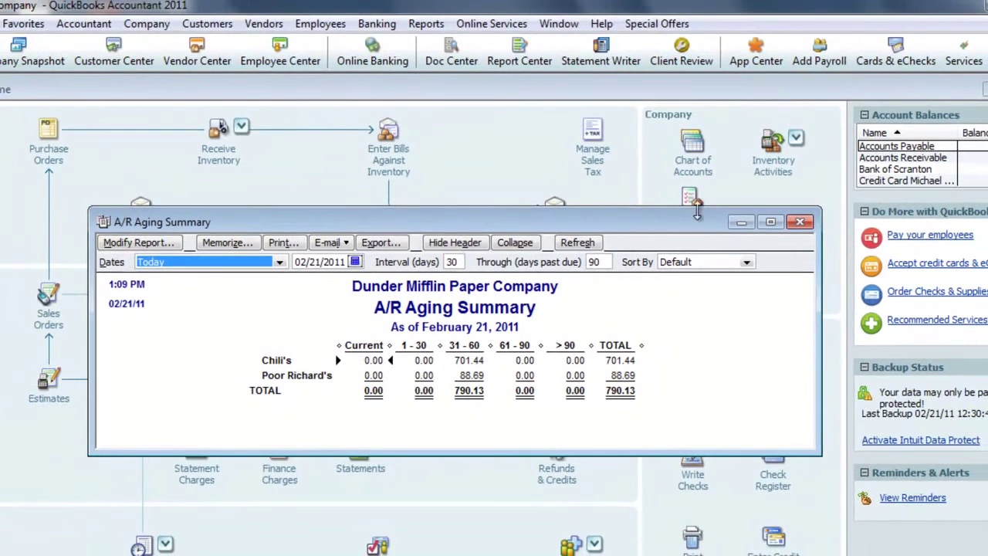
click(740, 223)
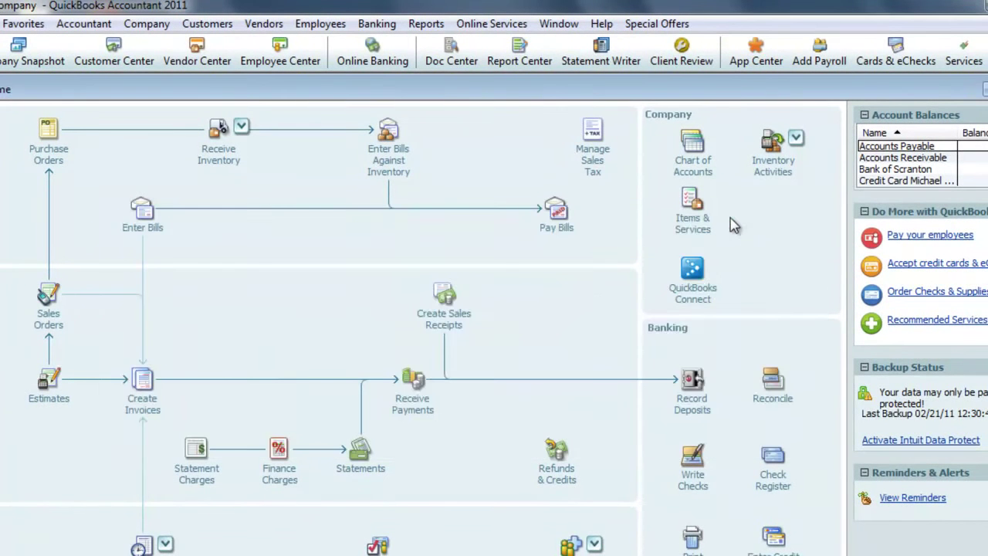
- Review the Open Invoices report totalling 790.13 for Chili's and Poor Richard's, then close it
click(437, 25)
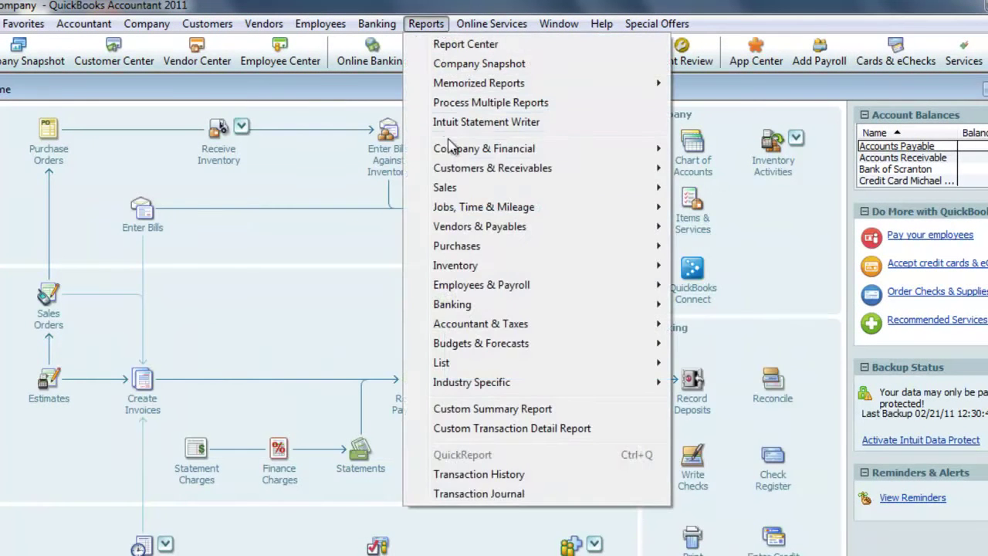
mouse_move(541, 170)
click(730, 246)
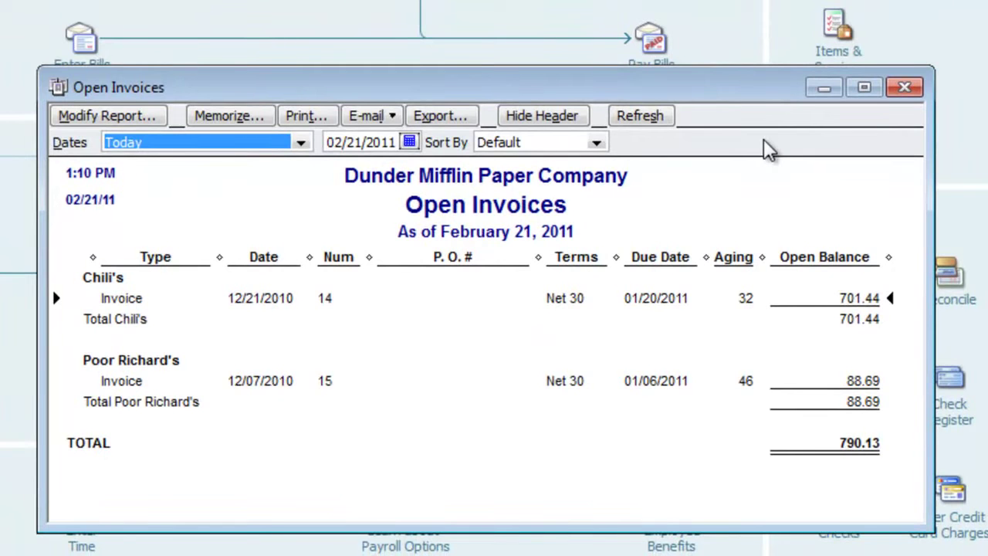
click(904, 88)
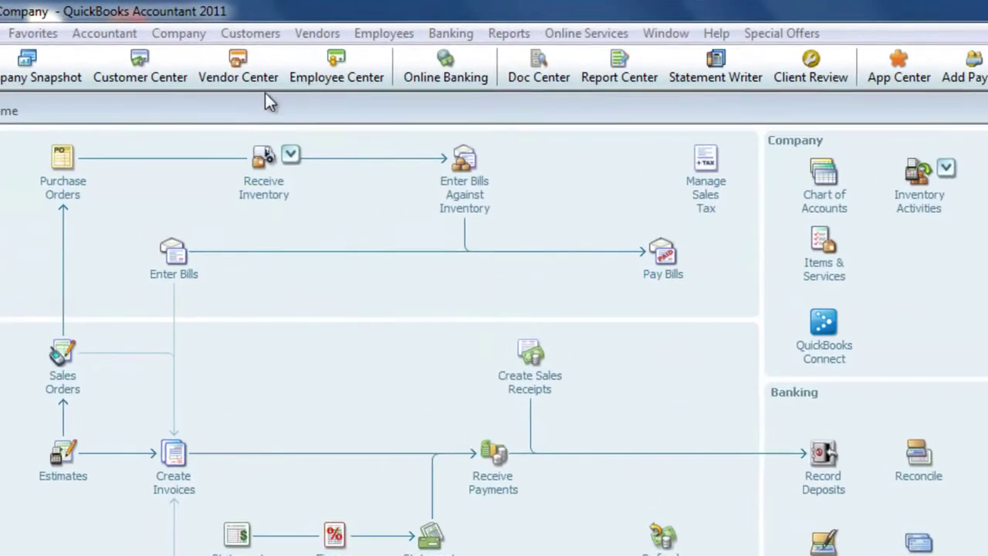
- Open Assess Finance Charges dated 02/22/2011 and view the finance charge templates
click(244, 33)
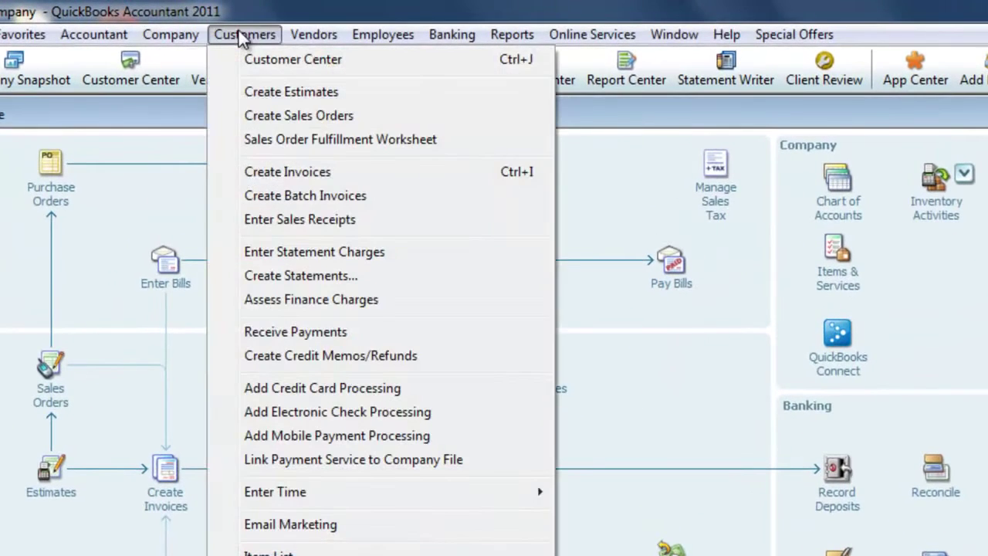
click(257, 302)
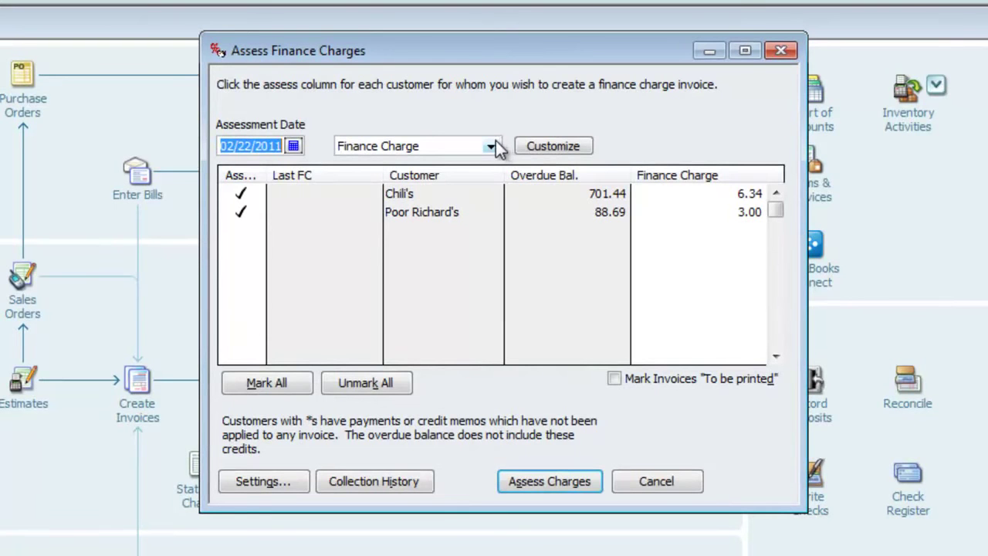
click(495, 142)
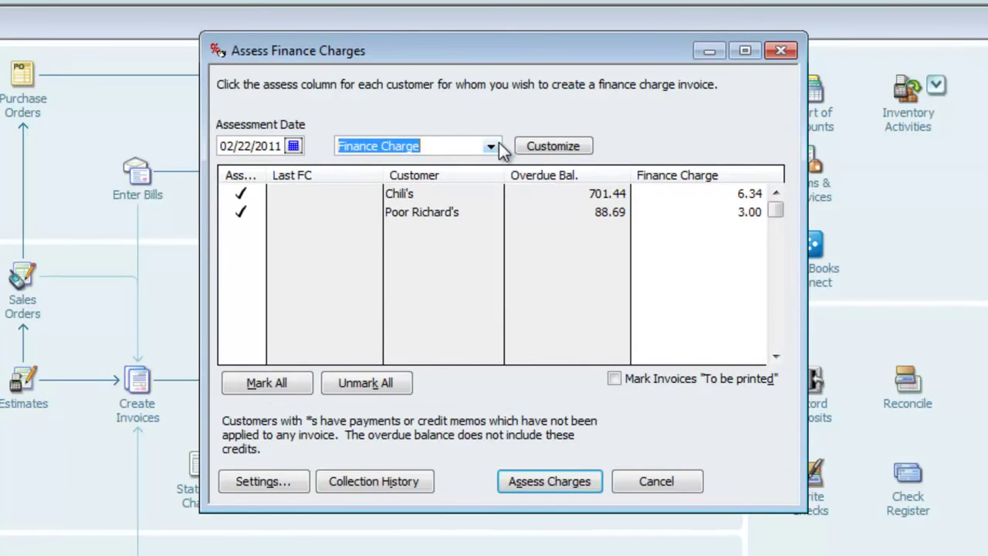
- Try Unmark All and Mark All, then mark only Chili's for its 6.34 charge
click(357, 383)
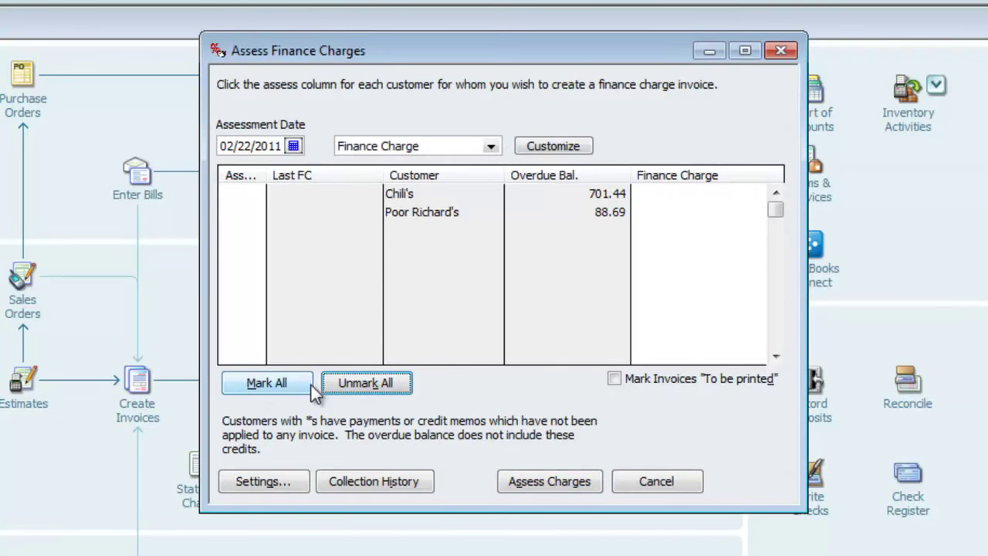
click(295, 386)
click(339, 384)
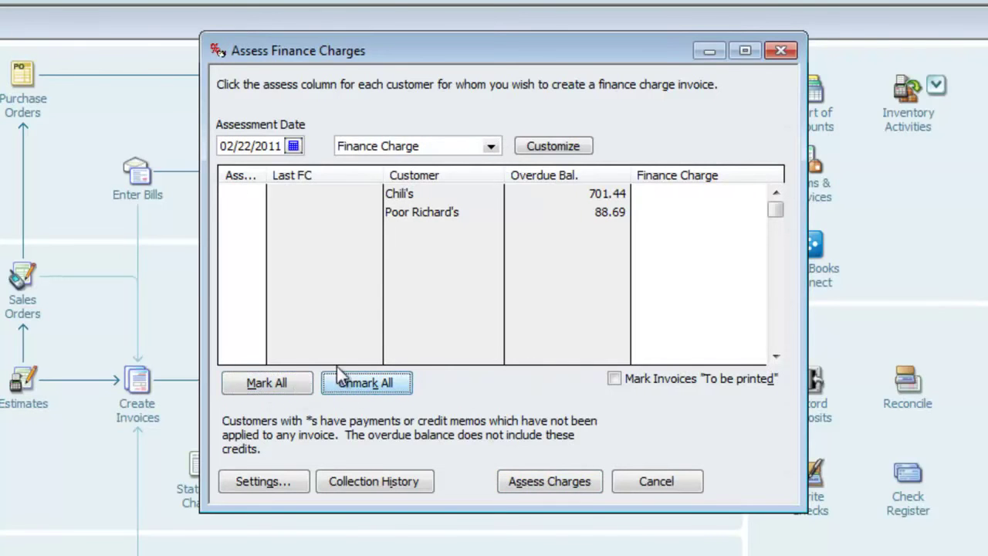
click(230, 197)
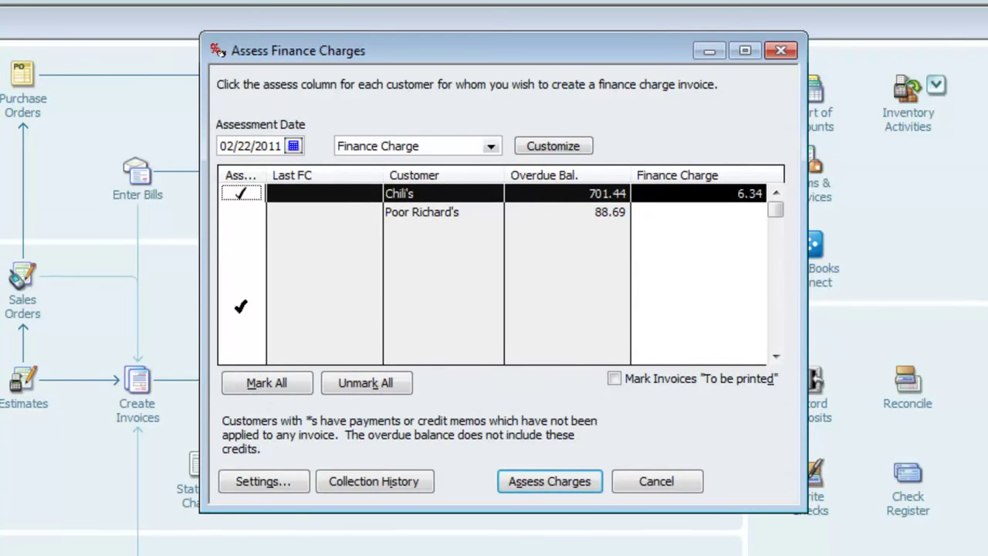
click(261, 481)
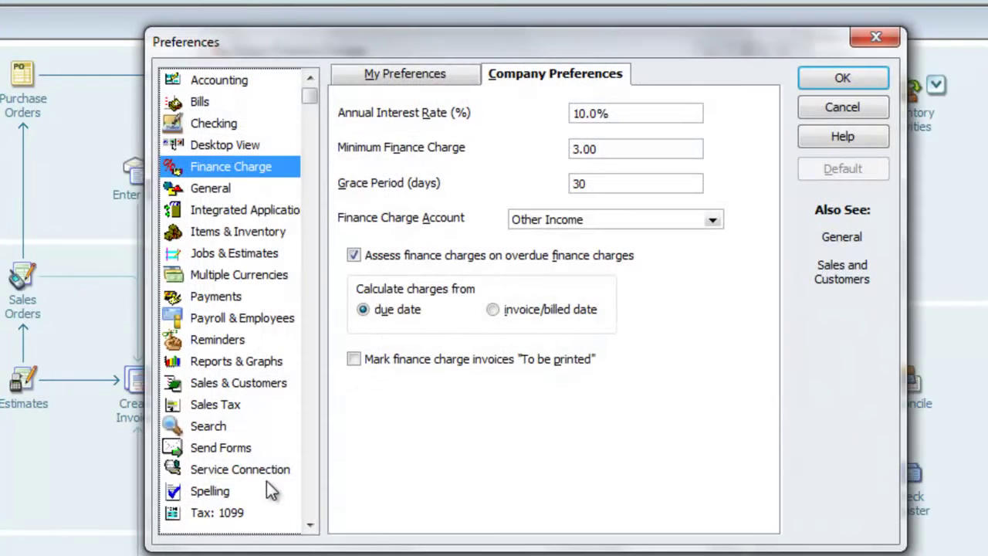
click(875, 37)
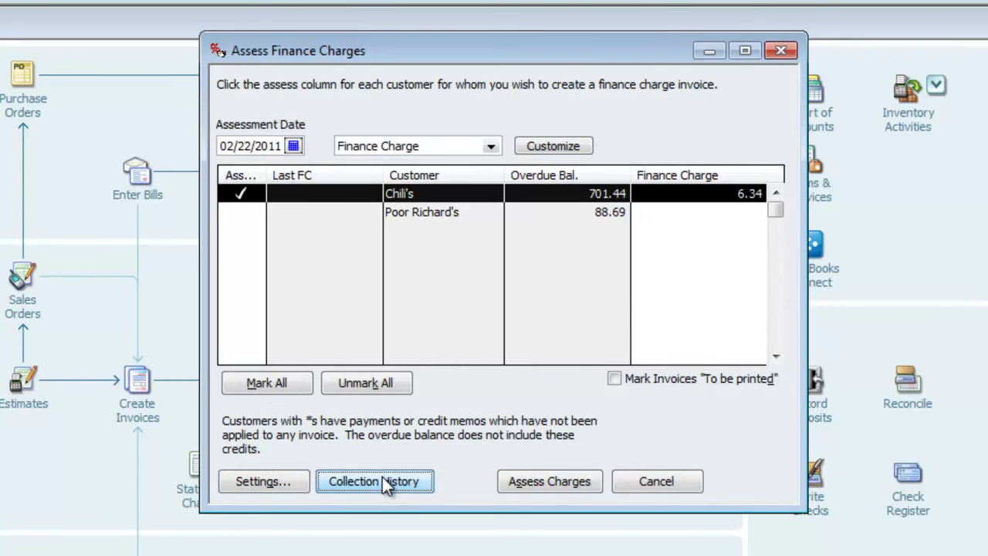
click(382, 479)
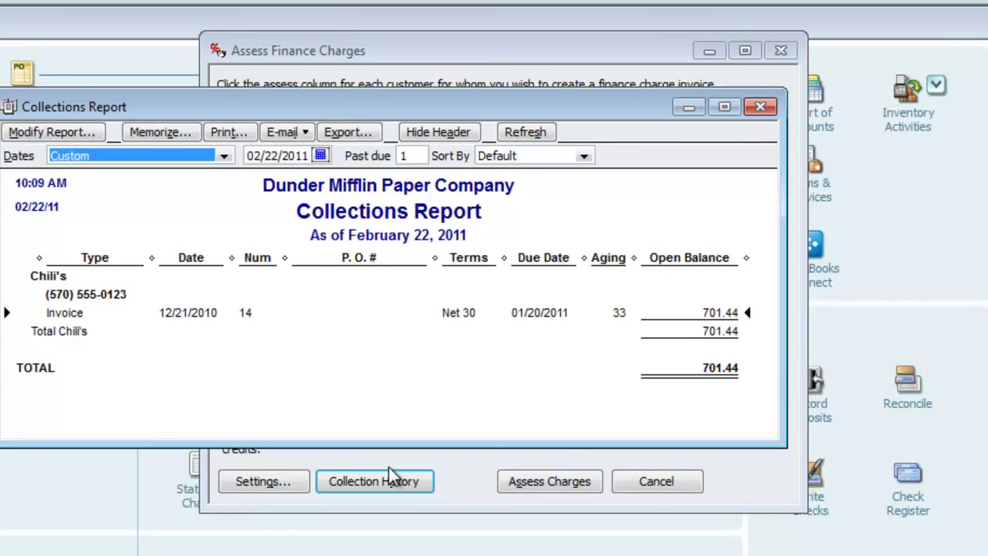
click(761, 108)
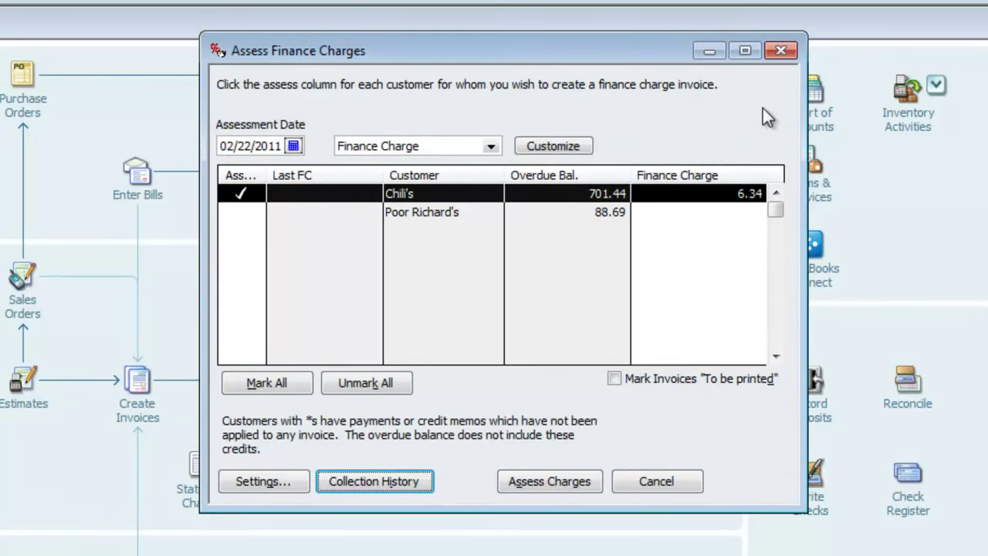
- Assess Chili's 6.34 finance charge, confirming the already-assessed-today warning
click(563, 482)
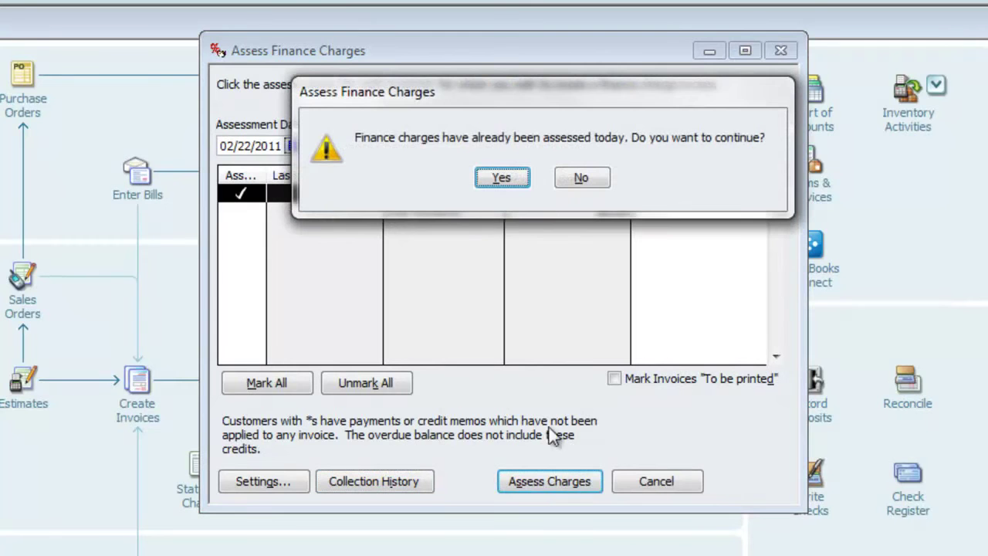
click(492, 178)
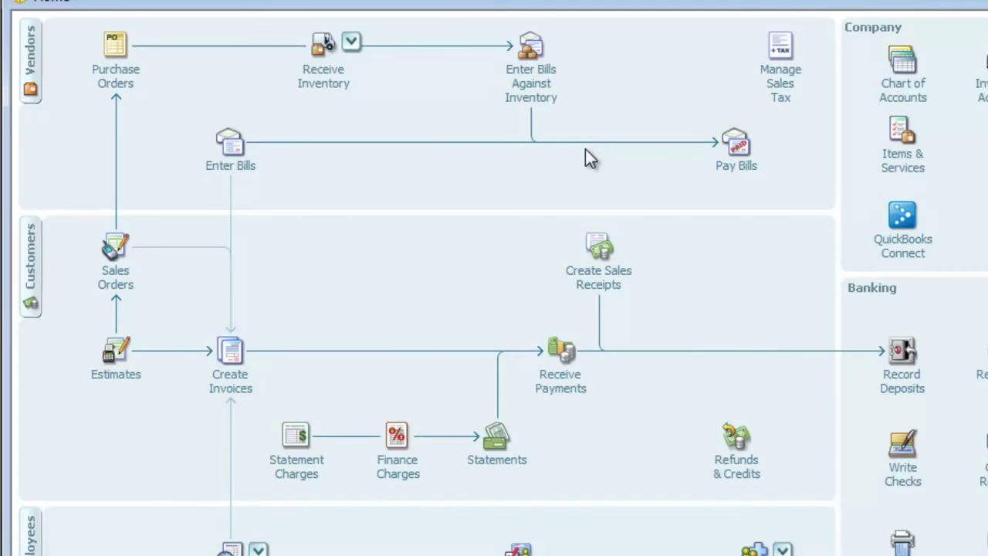
click(29, 263)
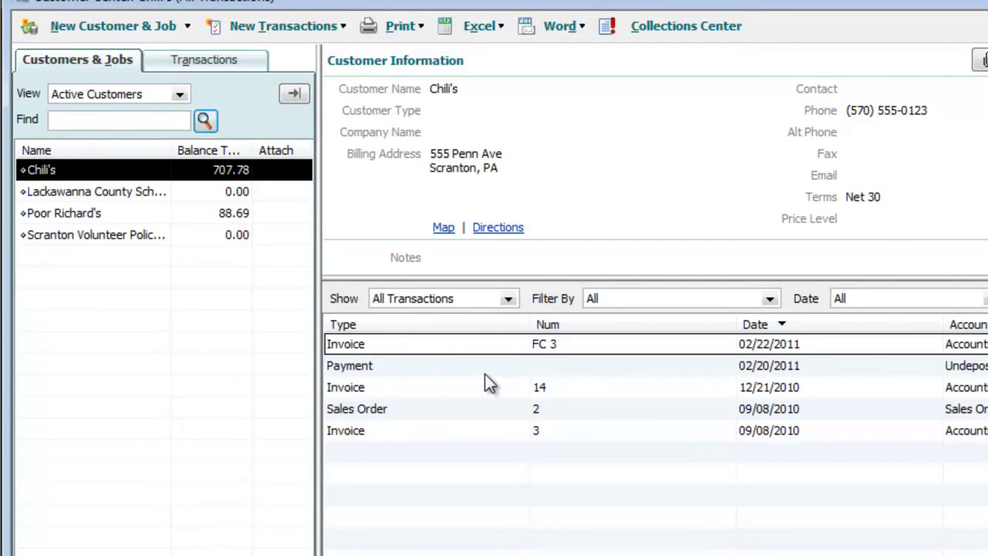
double_click(511, 345)
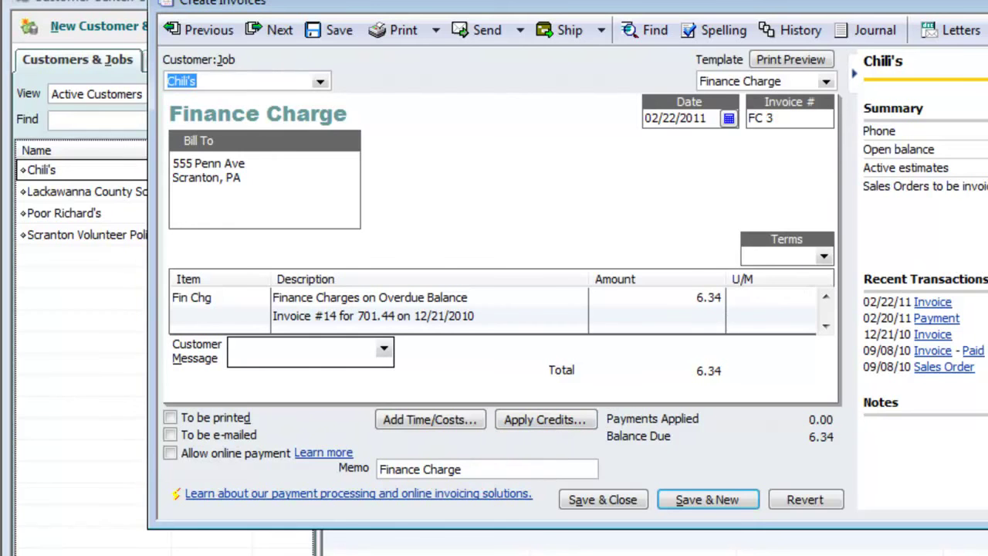
key(alt+a)
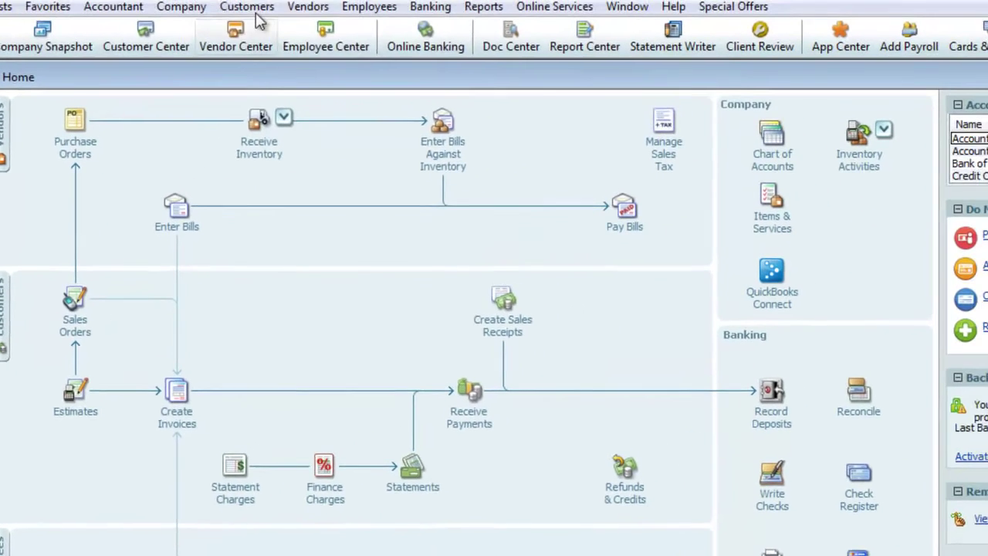
- Set up a statement for Chili's only, with all open transactions as of 02/22/2011 and invoice item details
click(254, 10)
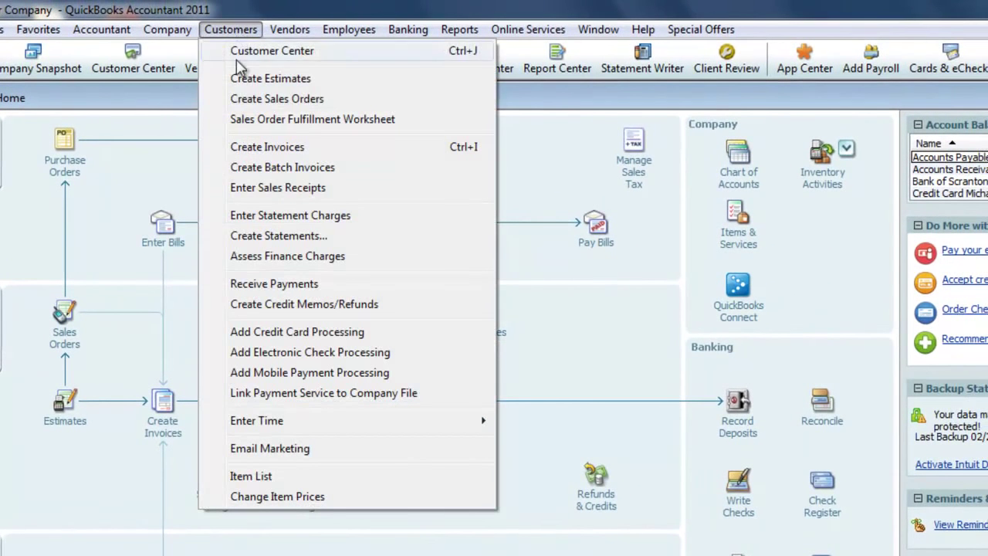
click(263, 236)
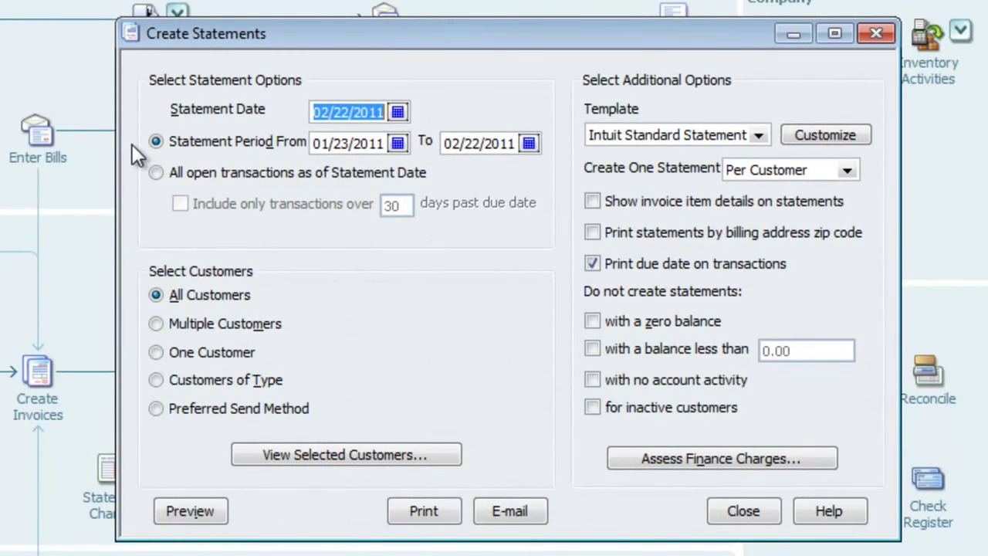
click(158, 174)
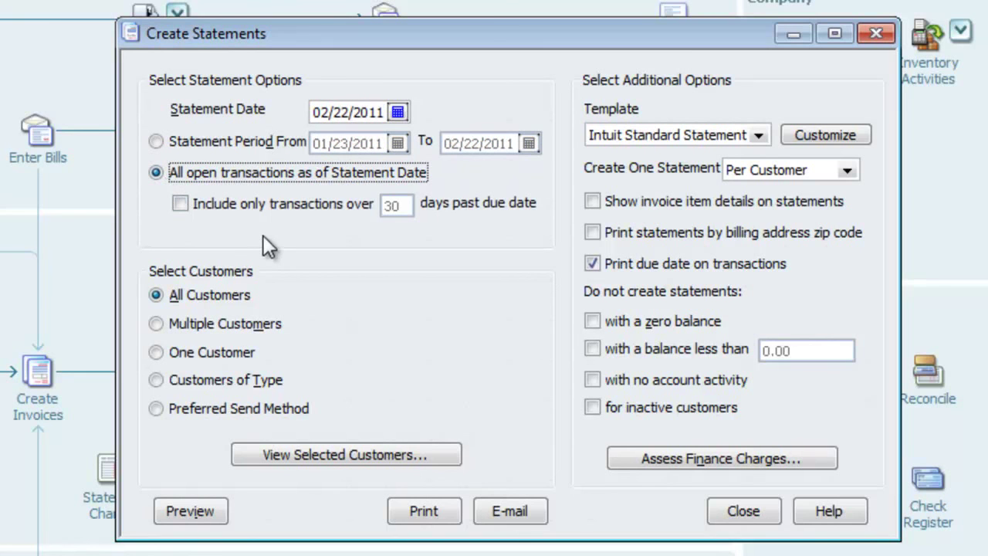
click(155, 353)
click(453, 350)
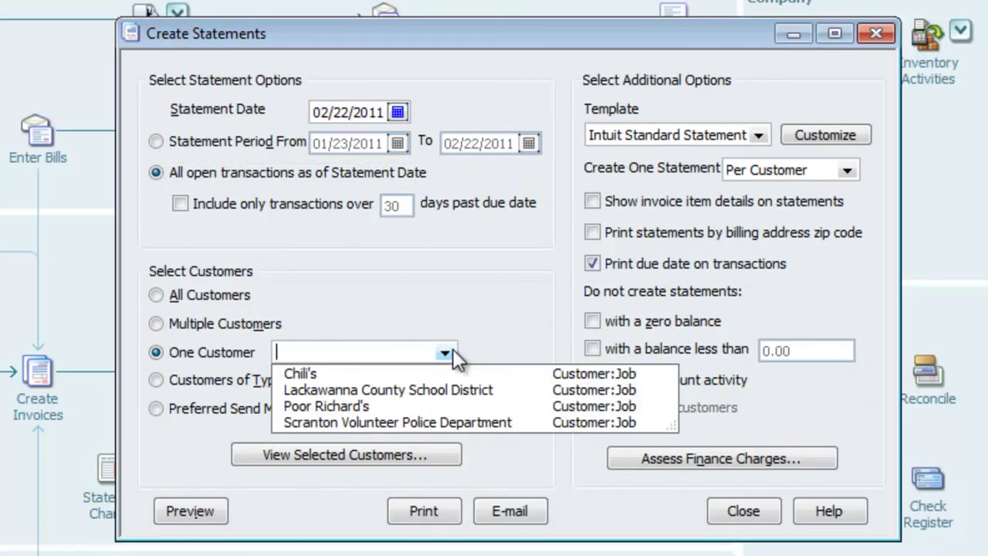
click(444, 372)
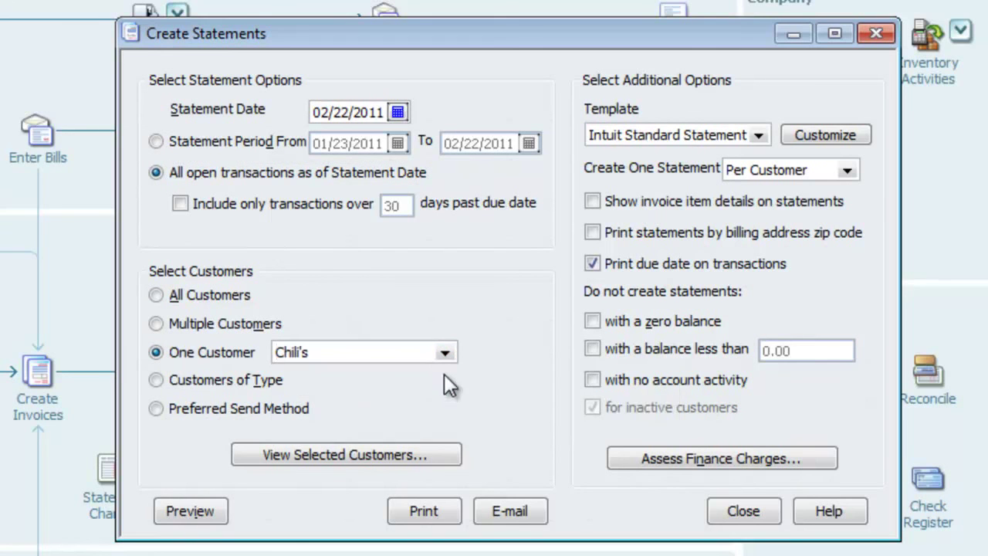
click(597, 199)
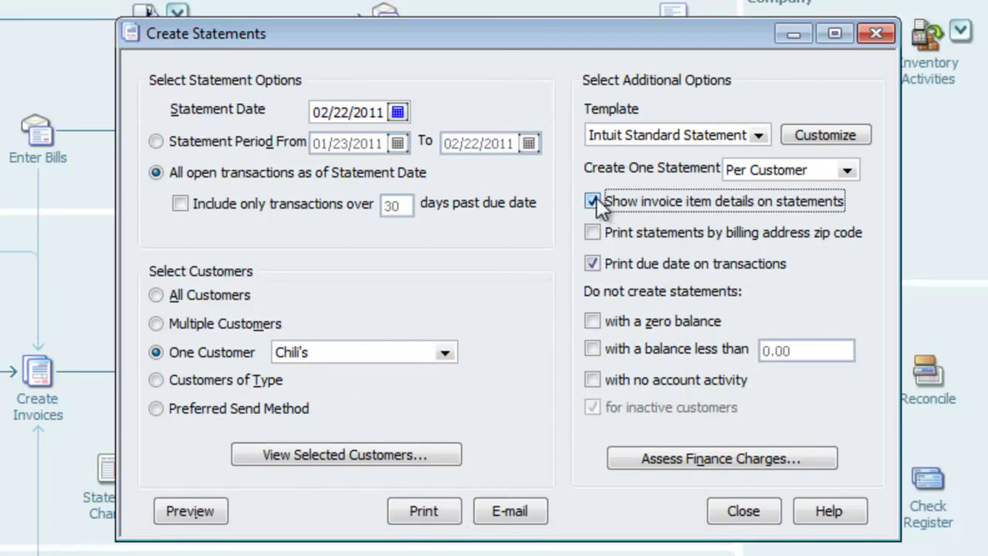
click(191, 512)
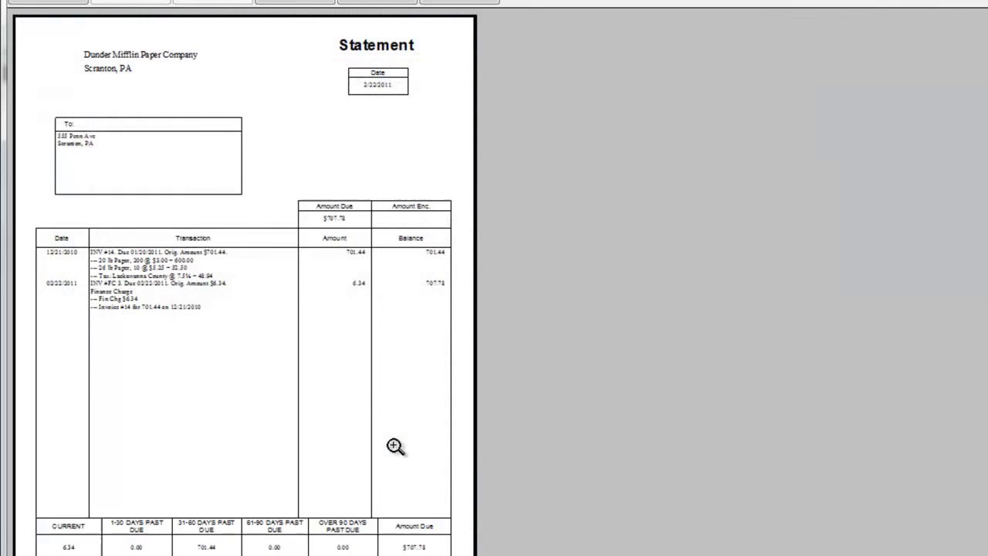
click(296, 3)
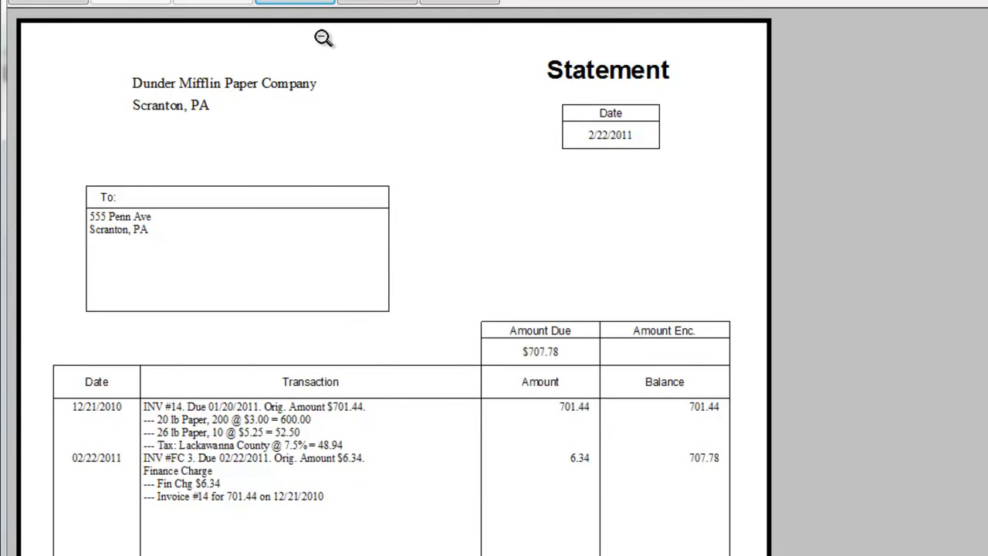
click(472, 2)
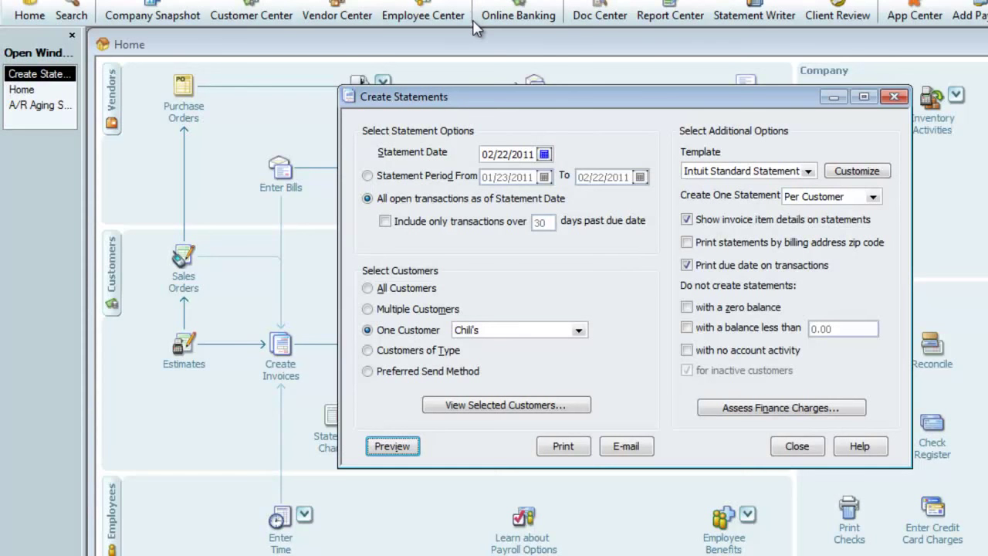